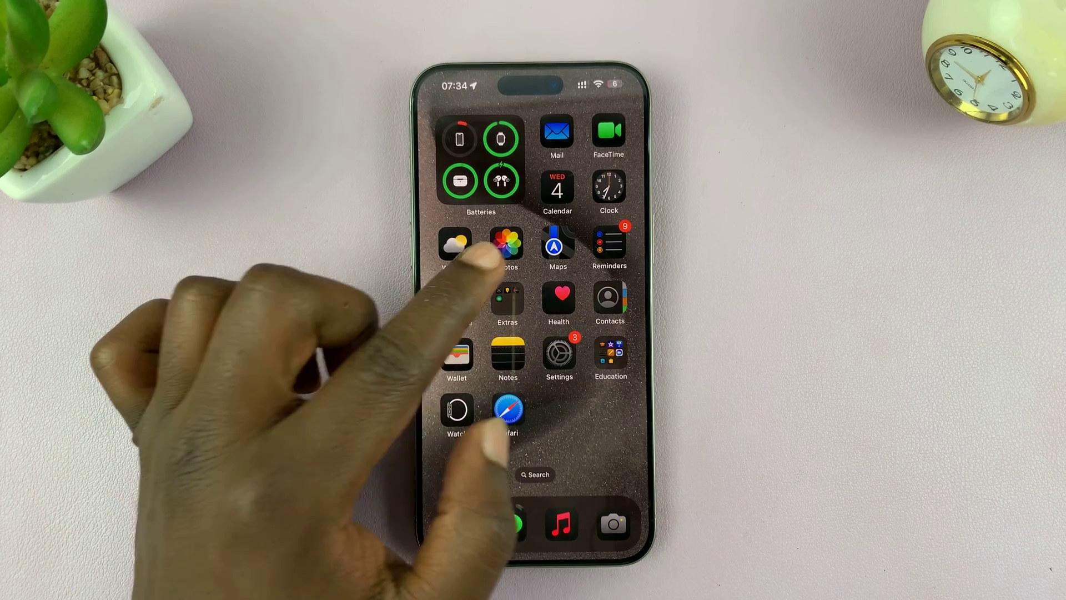
Step: Search Spotlight for 'contacts' and launch the Contacts app from the top hit
{"action": "left_click_drag", "start_coordinate": [455, 250], "coordinate": [449, 429]}
{"action": "type", "text": "contacts"}
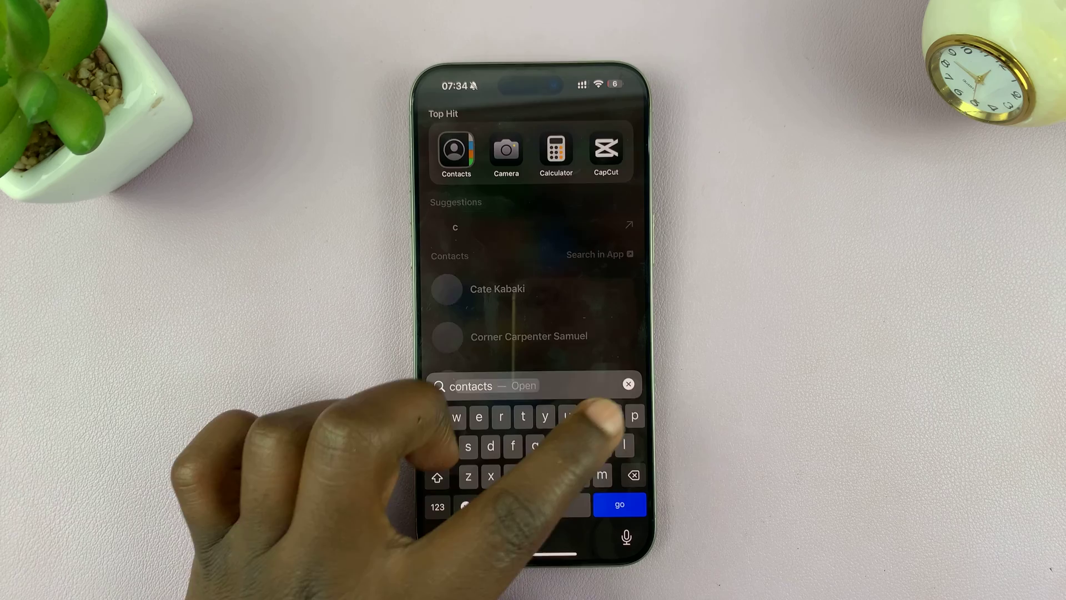
{"action": "type", "text": "ont"}
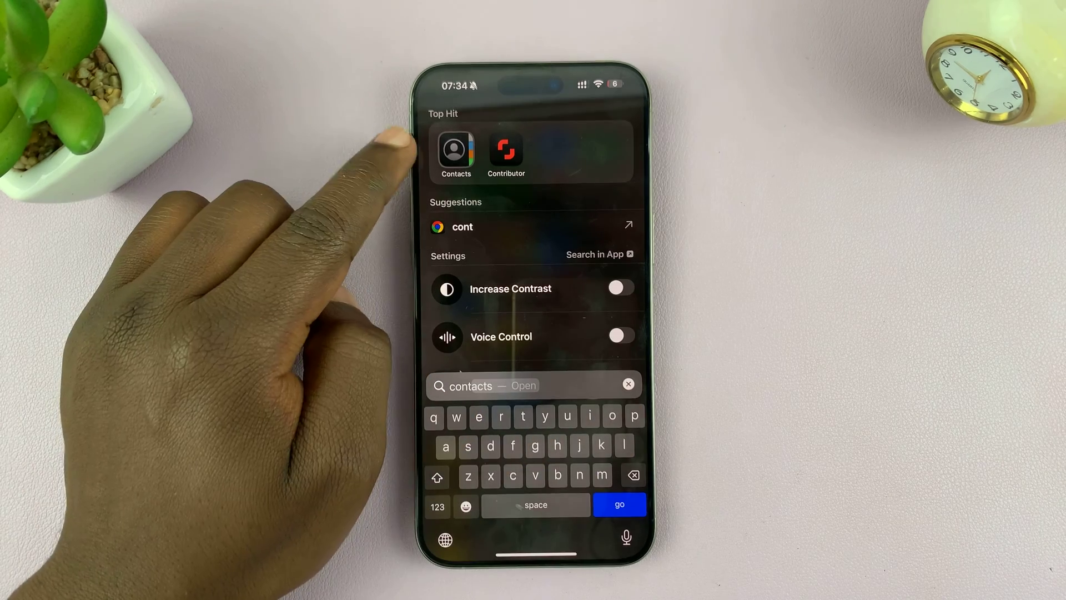
{"action": "left_click", "coordinate": [456, 150]}
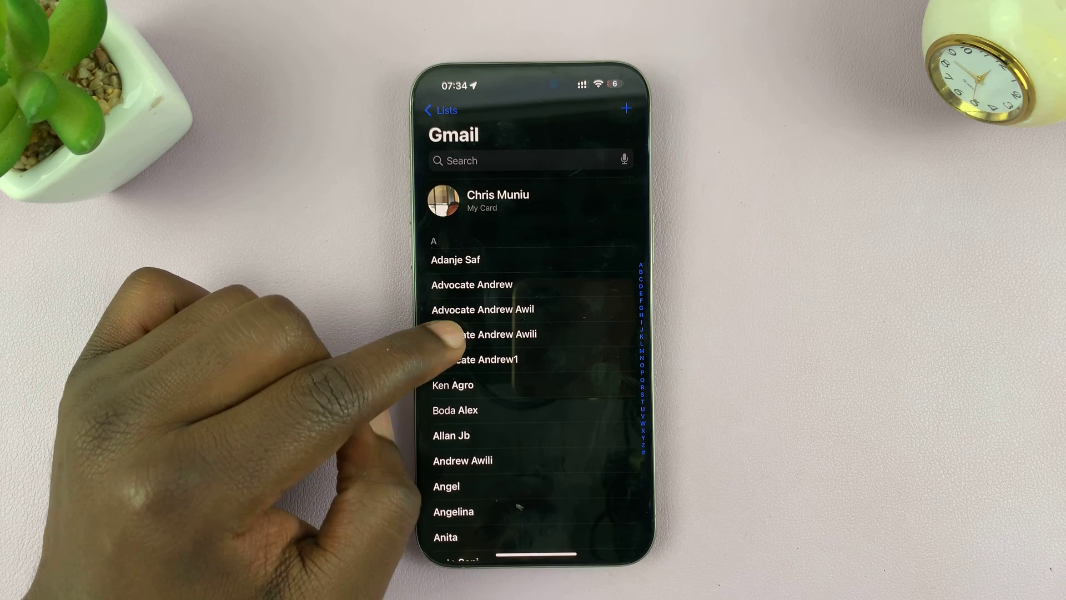
Step: Delete the contact Advocate Andrew1 from the Gmail list via its long-press menu
{"action": "left_click", "coordinate": [451, 360]}
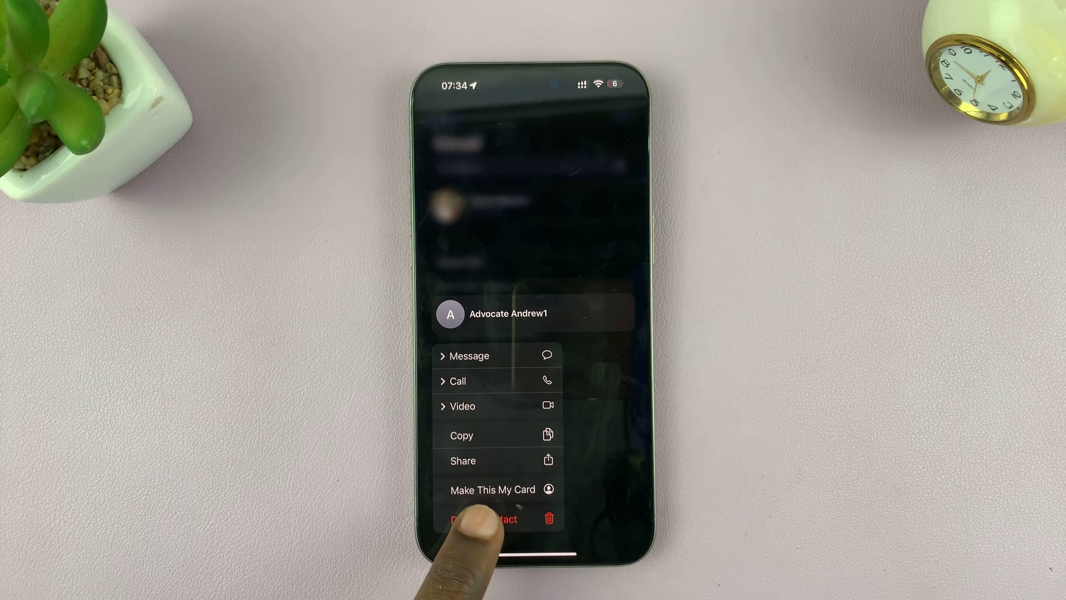
{"action": "left_click", "coordinate": [482, 520]}
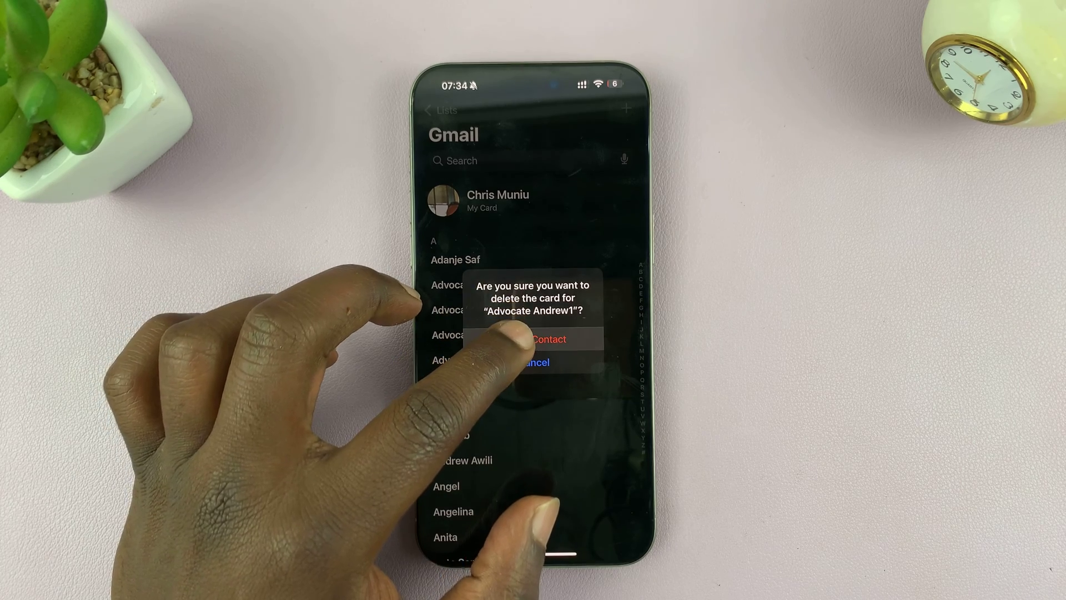
{"action": "left_click", "coordinate": [512, 338]}
{"action": "scroll", "coordinate": [467, 384], "scroll_direction": "down", "scroll_amount": 1}
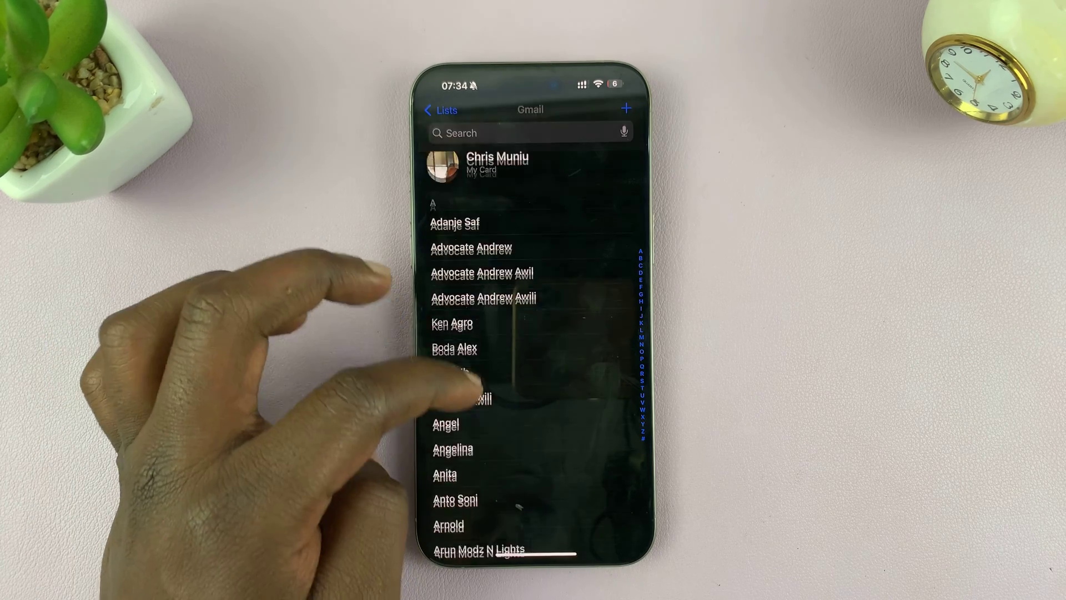
{"action": "scroll", "coordinate": [466, 383], "scroll_direction": "down", "scroll_amount": 5}
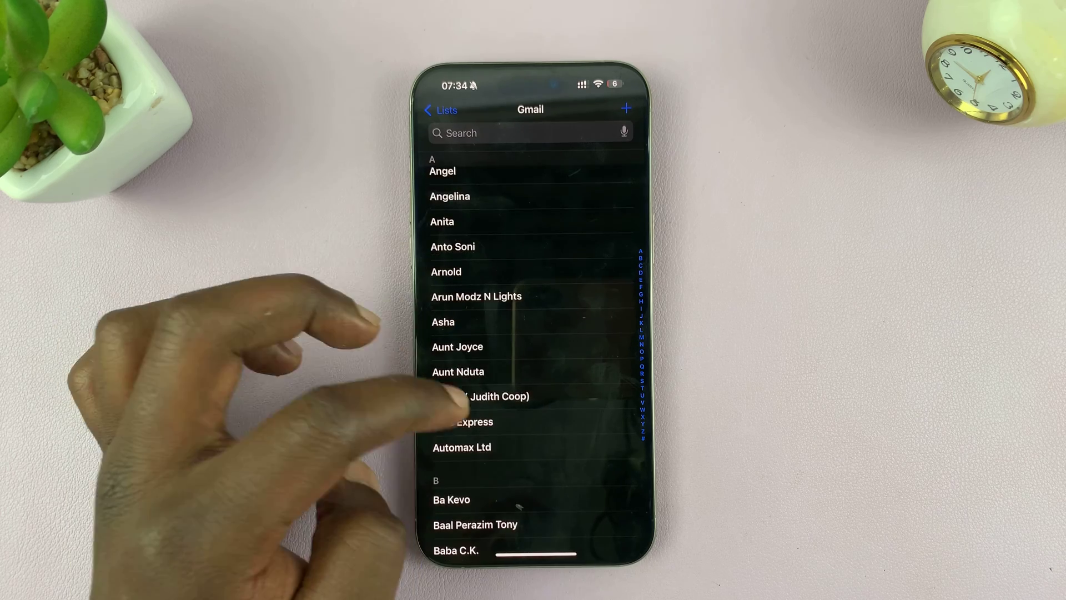
{"action": "scroll", "coordinate": [459, 400], "scroll_direction": "down", "scroll_amount": 3}
{"action": "scroll", "coordinate": [459, 400], "scroll_direction": "down", "scroll_amount": 2}
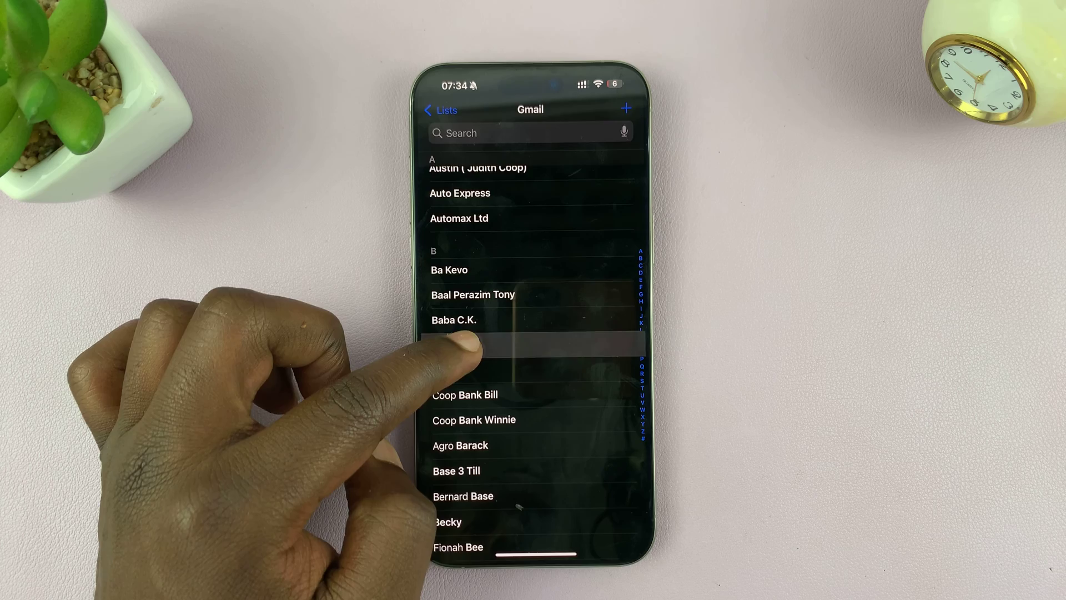
Step: Delete Baby Push and its linked contact via the long-press menu
{"action": "left_click", "coordinate": [471, 343]}
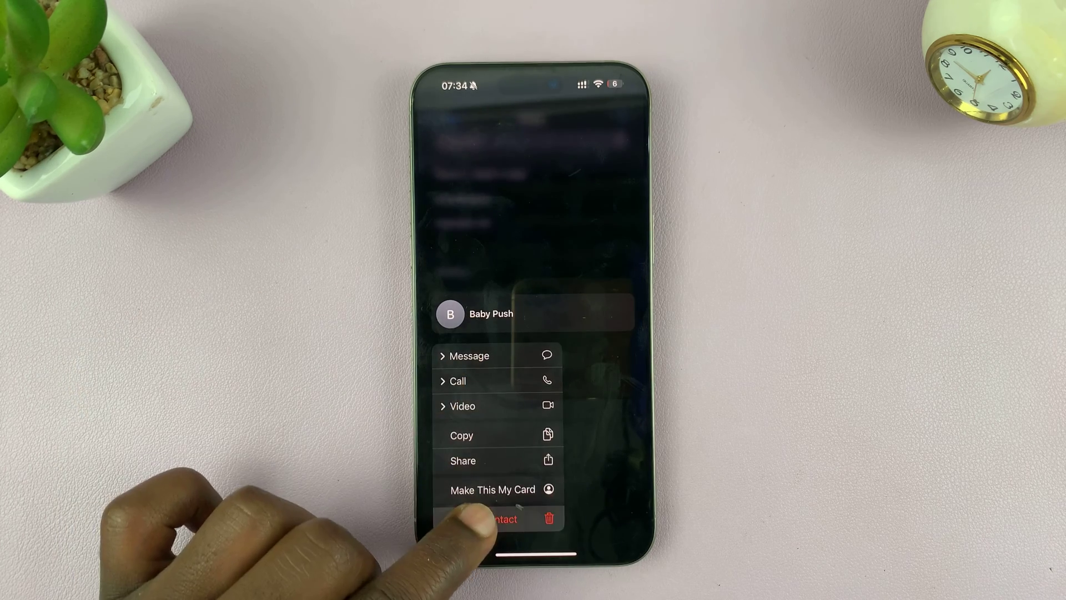
{"action": "left_click", "coordinate": [483, 518]}
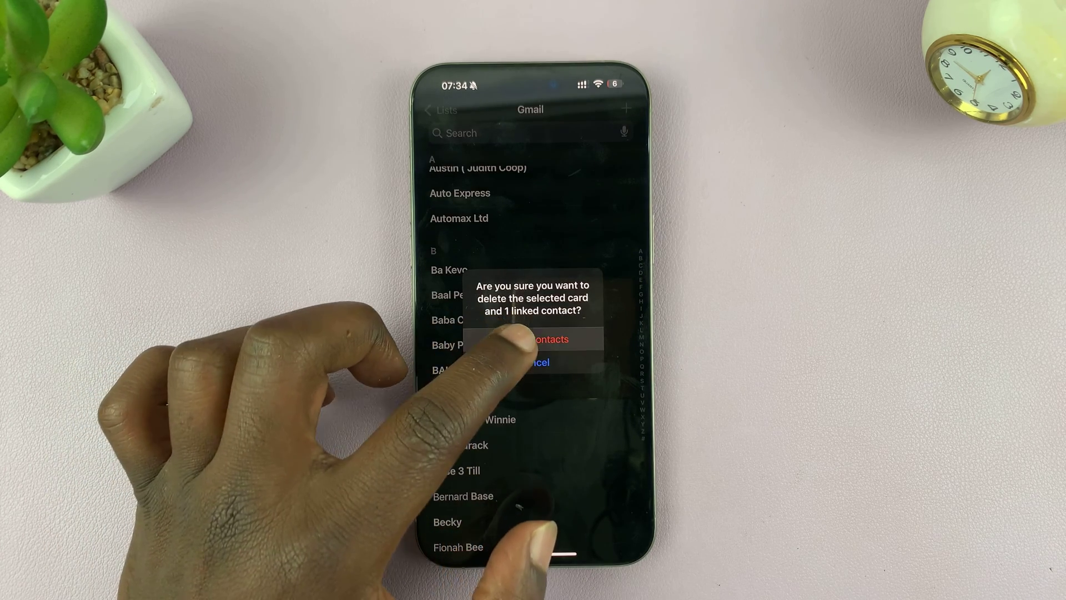
{"action": "left_click", "coordinate": [508, 338]}
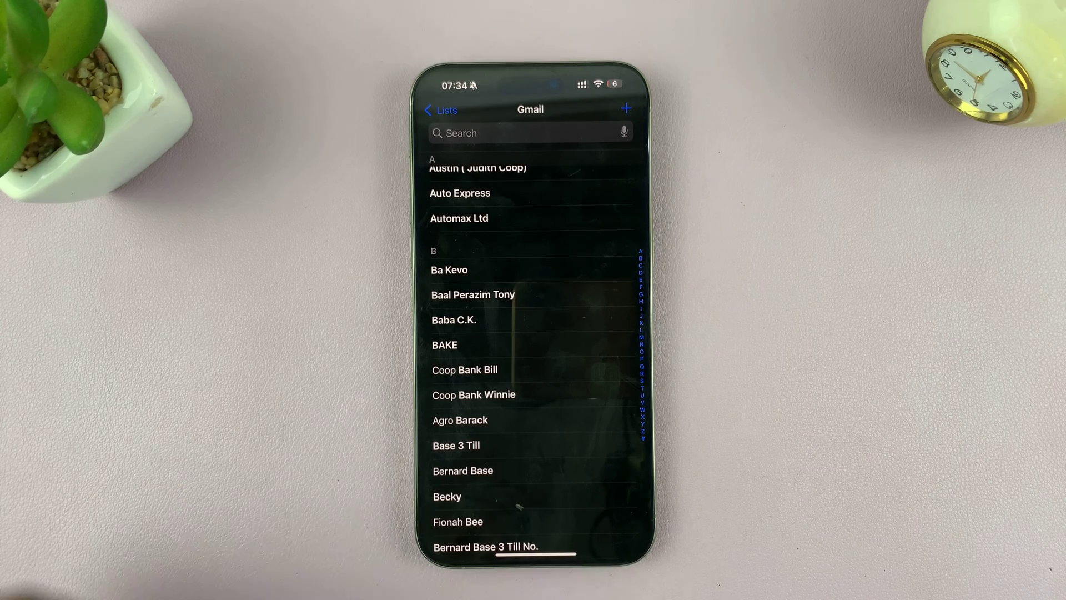
{"action": "scroll", "coordinate": [466, 334], "scroll_direction": "down", "scroll_amount": 2}
{"action": "scroll", "coordinate": [450, 267], "scroll_direction": "down", "scroll_amount": 1}
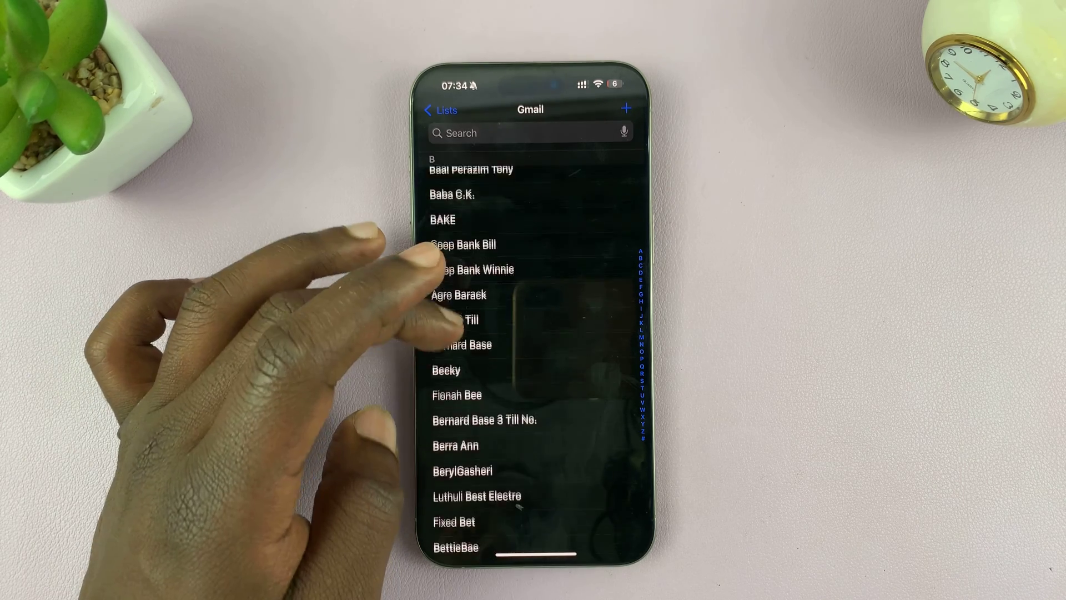
{"action": "scroll", "coordinate": [429, 254], "scroll_direction": "down", "scroll_amount": 1}
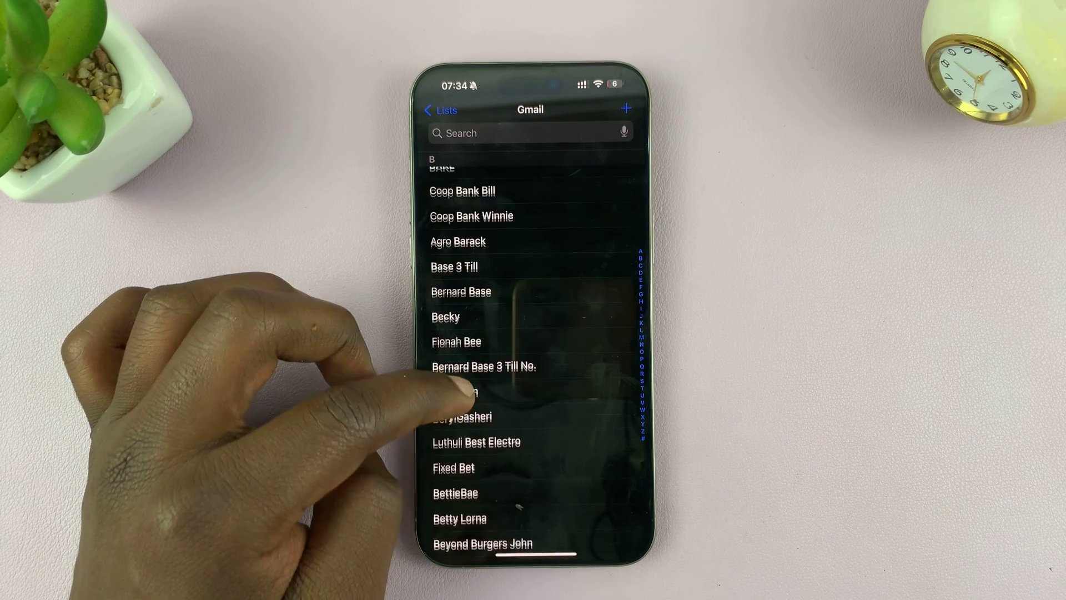
{"action": "scroll", "coordinate": [462, 421], "scroll_direction": "down", "scroll_amount": 1}
{"action": "scroll", "coordinate": [454, 421], "scroll_direction": "down", "scroll_amount": 1}
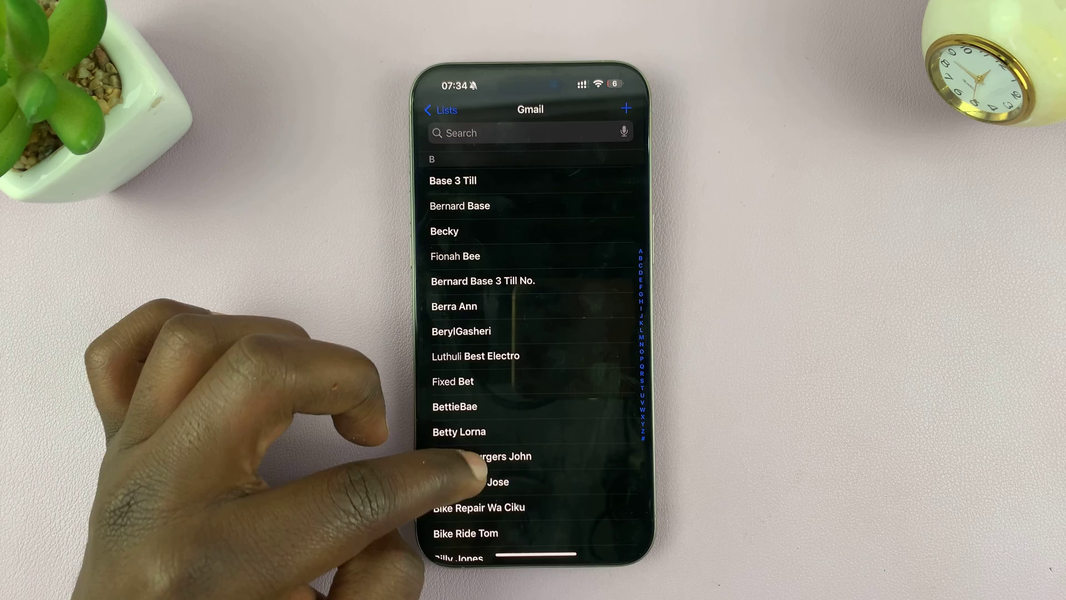
Step: Delete Beyond Burgers John and both linked cards from its edit page
{"action": "left_click", "coordinate": [491, 455]}
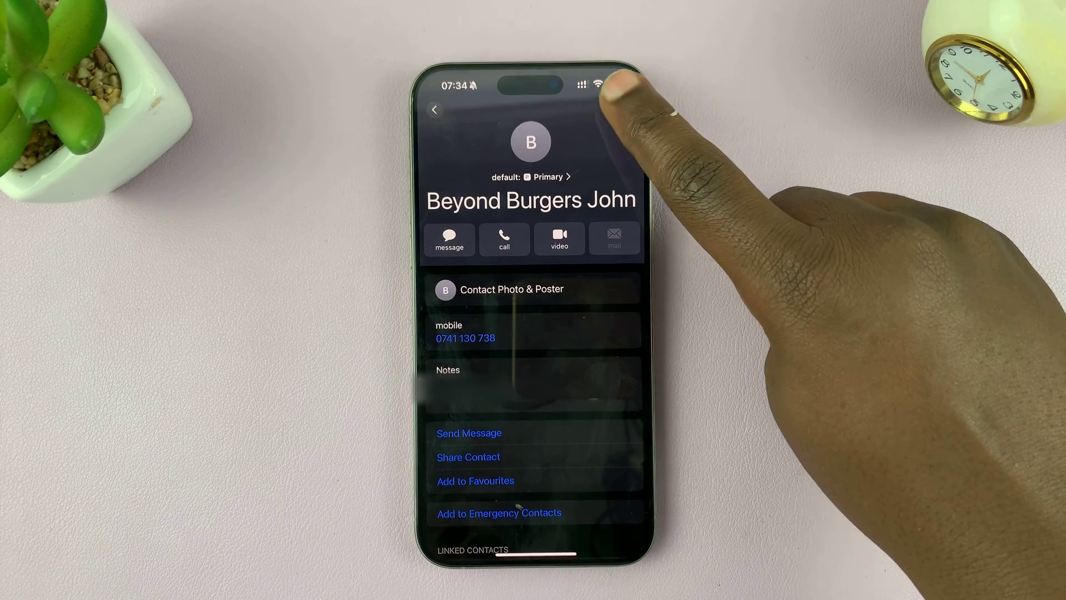
{"action": "left_click", "coordinate": [616, 107]}
{"action": "scroll", "coordinate": [500, 376], "scroll_direction": "down", "scroll_amount": 3}
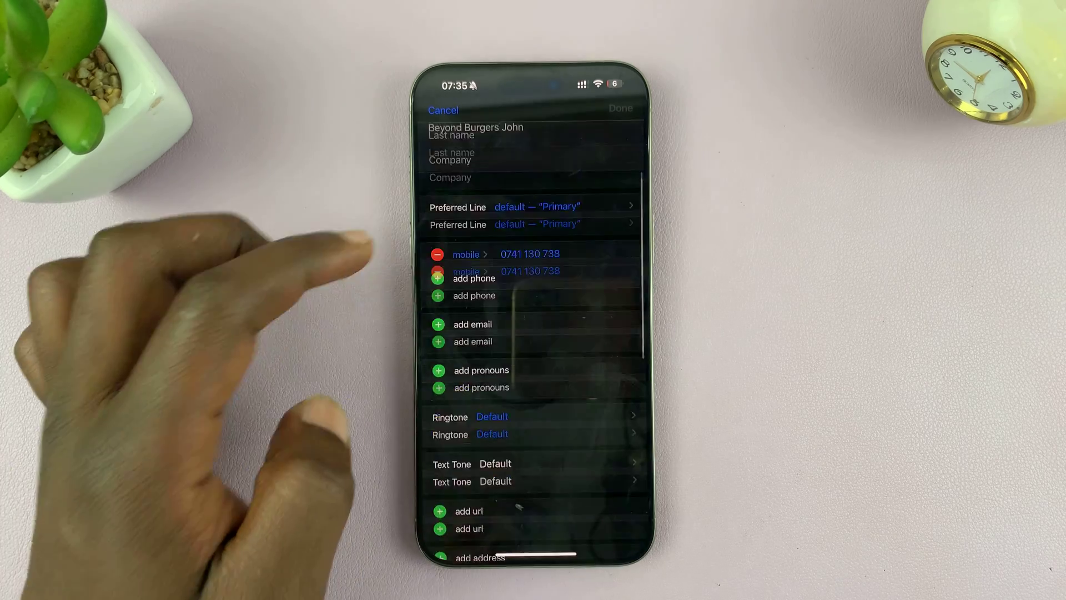
{"action": "scroll", "coordinate": [533, 334], "scroll_direction": "down", "scroll_amount": 5}
{"action": "scroll", "coordinate": [533, 334], "scroll_direction": "down", "scroll_amount": 5}
{"action": "scroll", "coordinate": [533, 333], "scroll_direction": "down", "scroll_amount": 5}
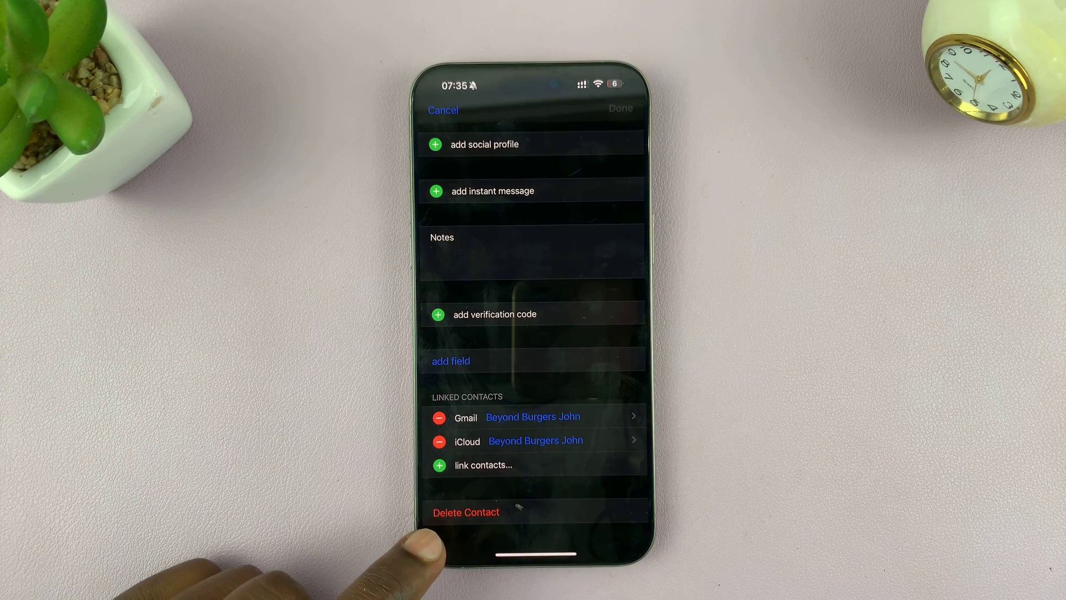
{"action": "left_click", "coordinate": [442, 512]}
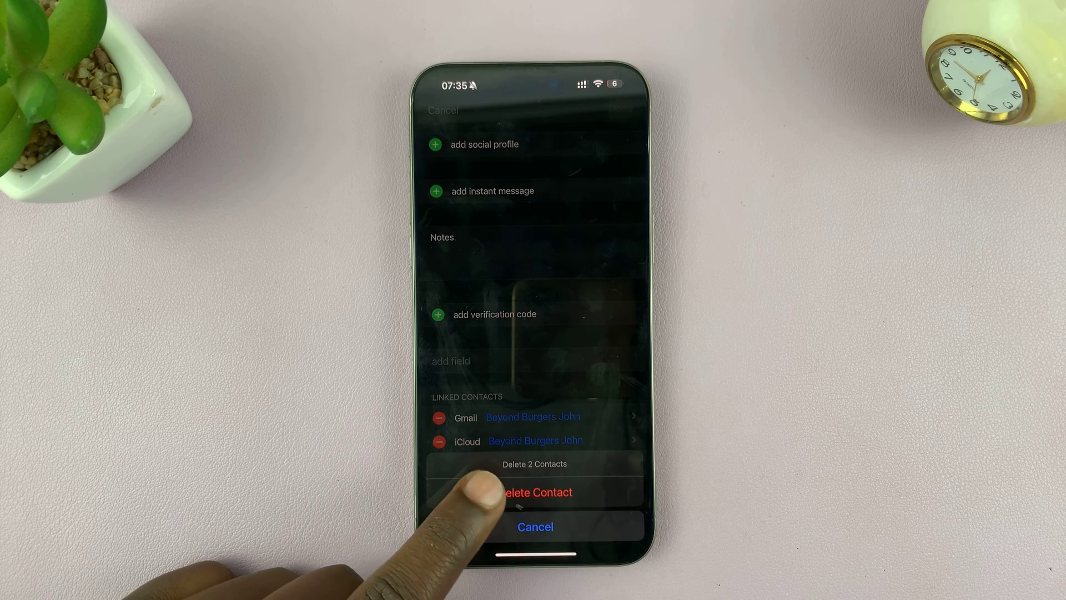
{"action": "left_click", "coordinate": [489, 494]}
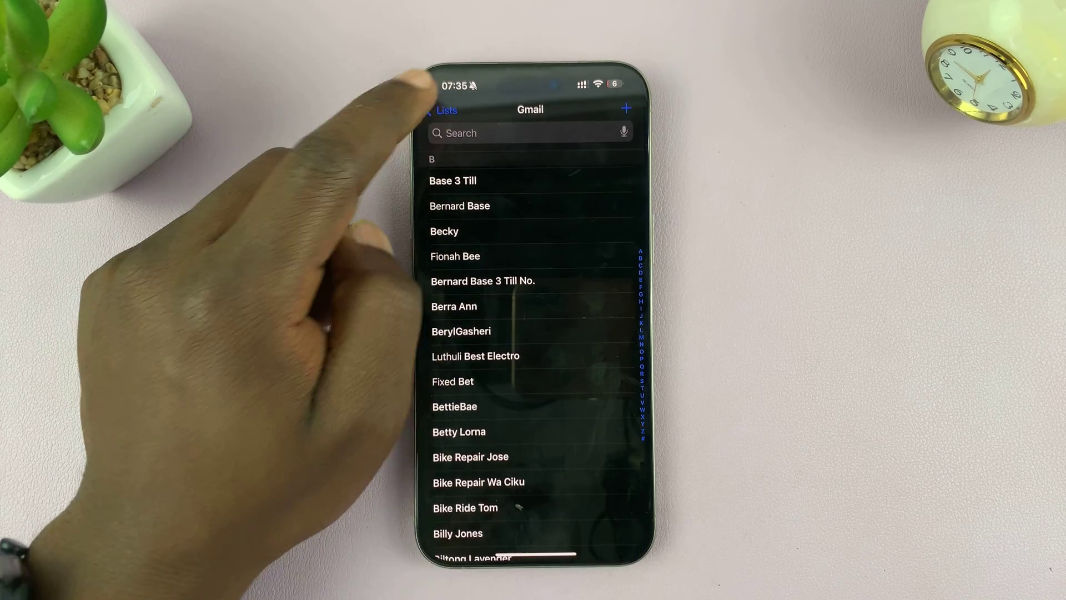
Step: Leave Contacts and open Settings at its main list
{"action": "left_click", "coordinate": [440, 110]}
{"action": "left_click_drag", "start_coordinate": [536, 554], "coordinate": [536, 350]}
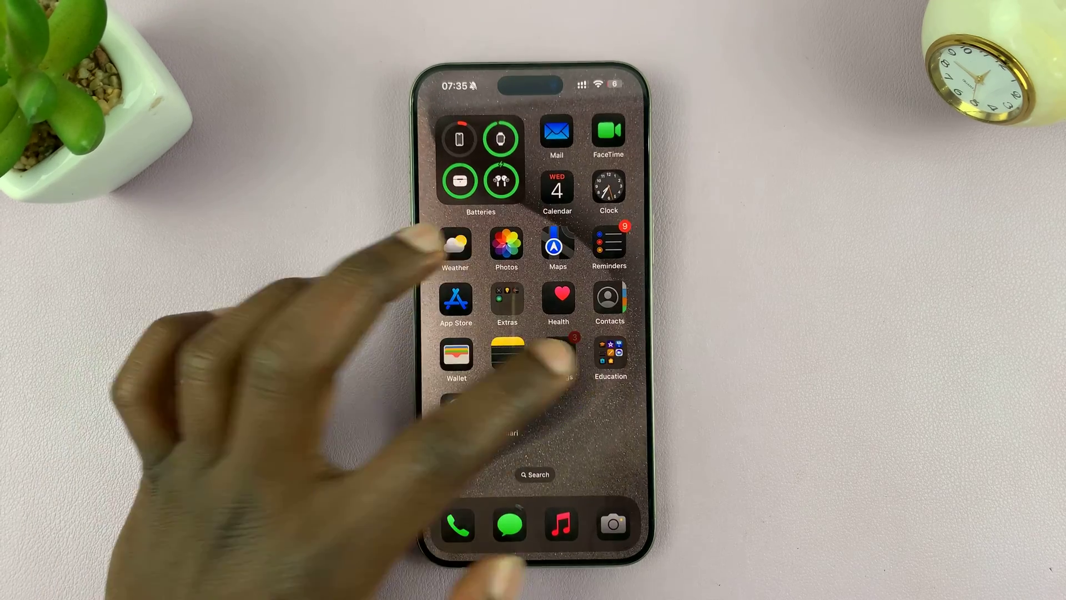
{"action": "left_click", "coordinate": [558, 350]}
{"action": "left_click", "coordinate": [448, 109]}
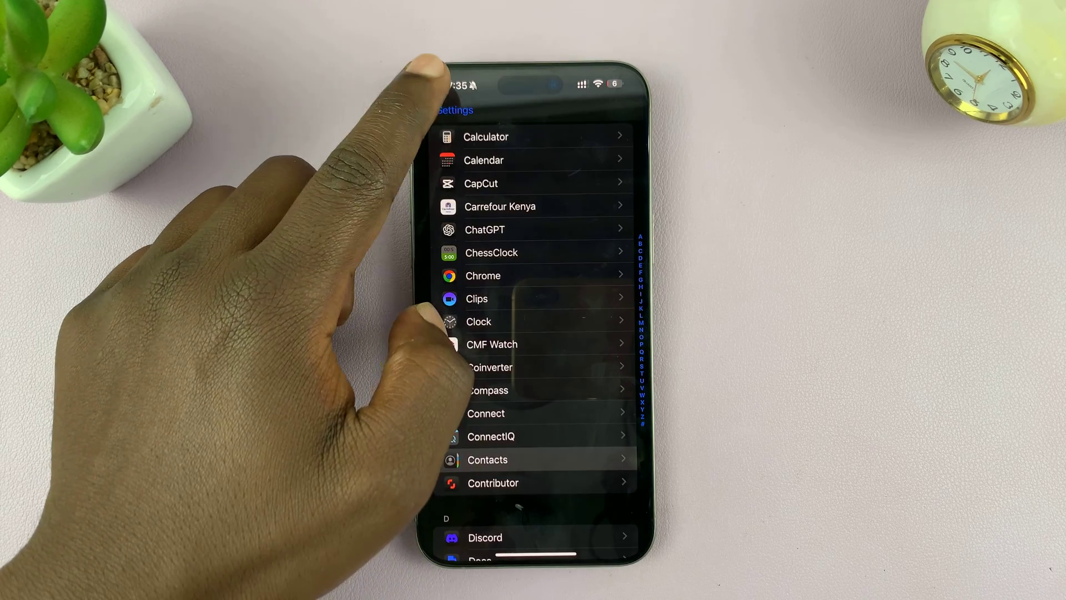
{"action": "left_click", "coordinate": [448, 109]}
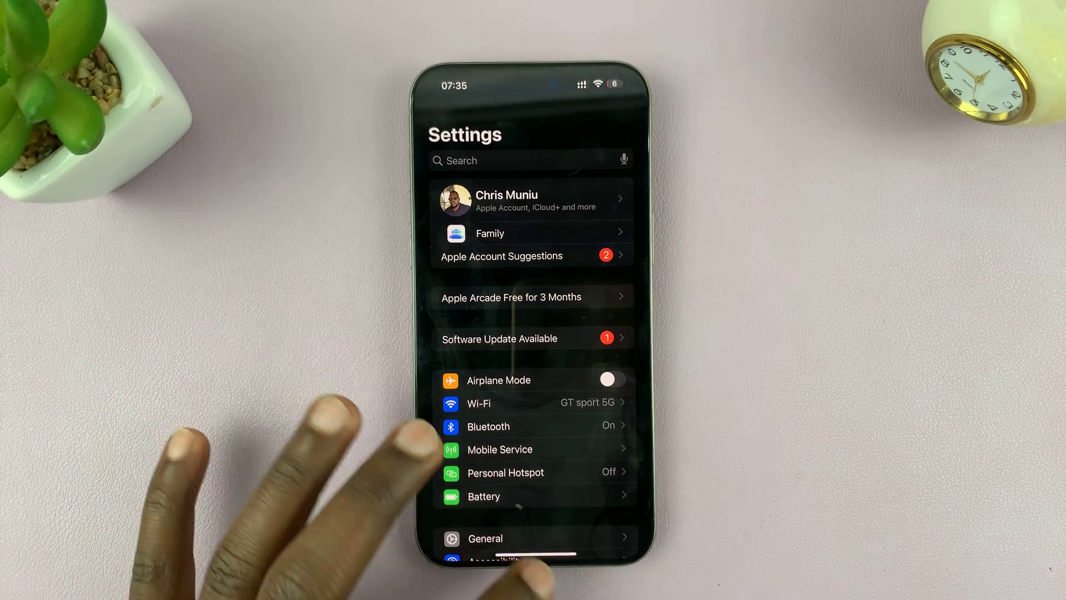
Step: Relaunch Settings and go to Apple Account > iCloud
{"action": "left_click_drag", "start_coordinate": [536, 554], "coordinate": [536, 351]}
{"action": "left_click", "coordinate": [563, 346]}
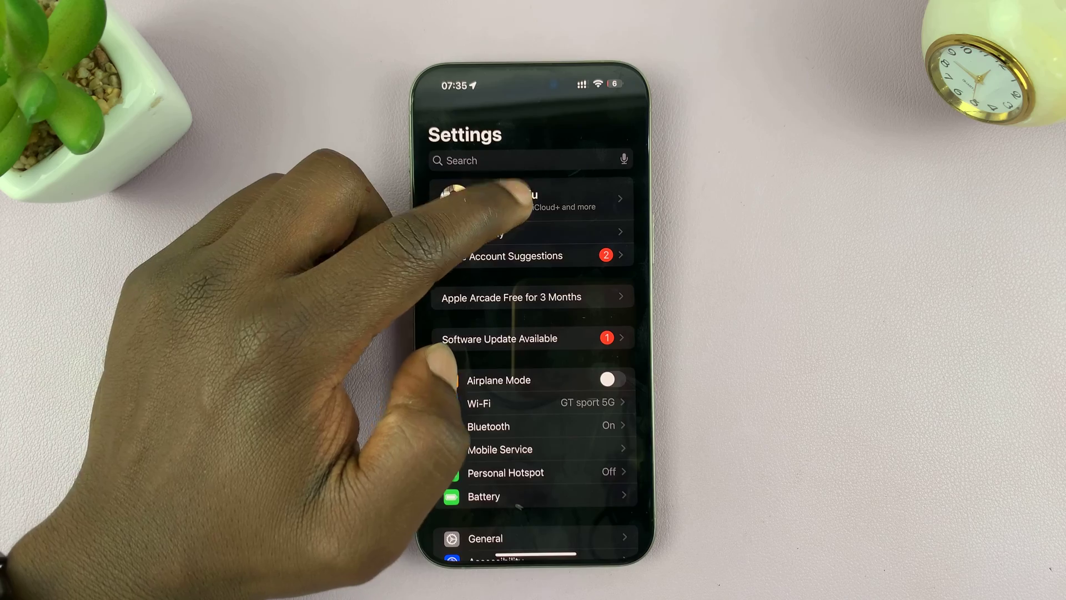
{"action": "left_click", "coordinate": [500, 198]}
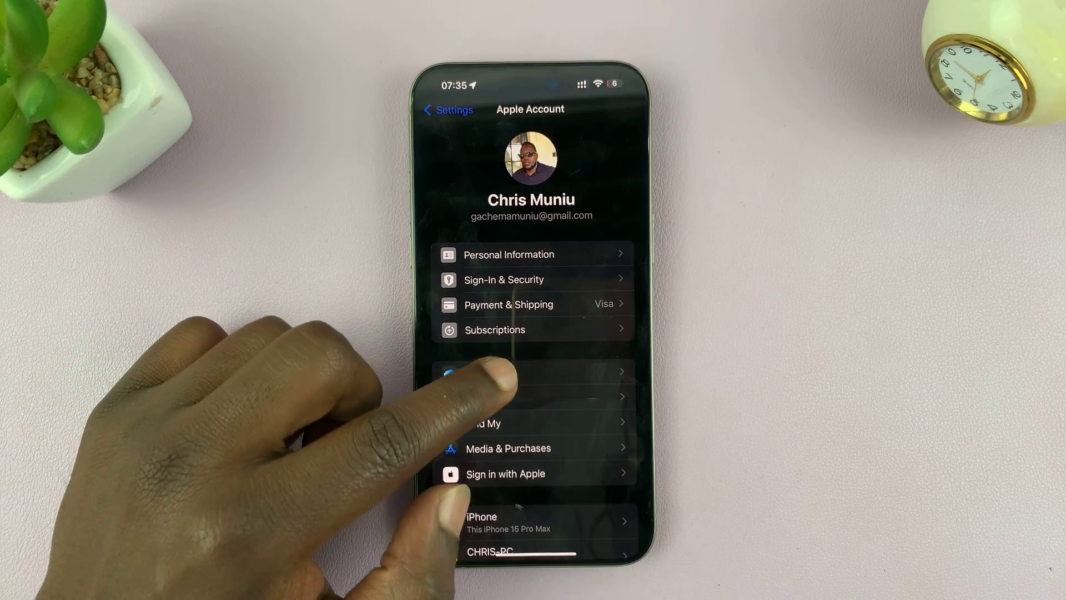
{"action": "left_click", "coordinate": [479, 373]}
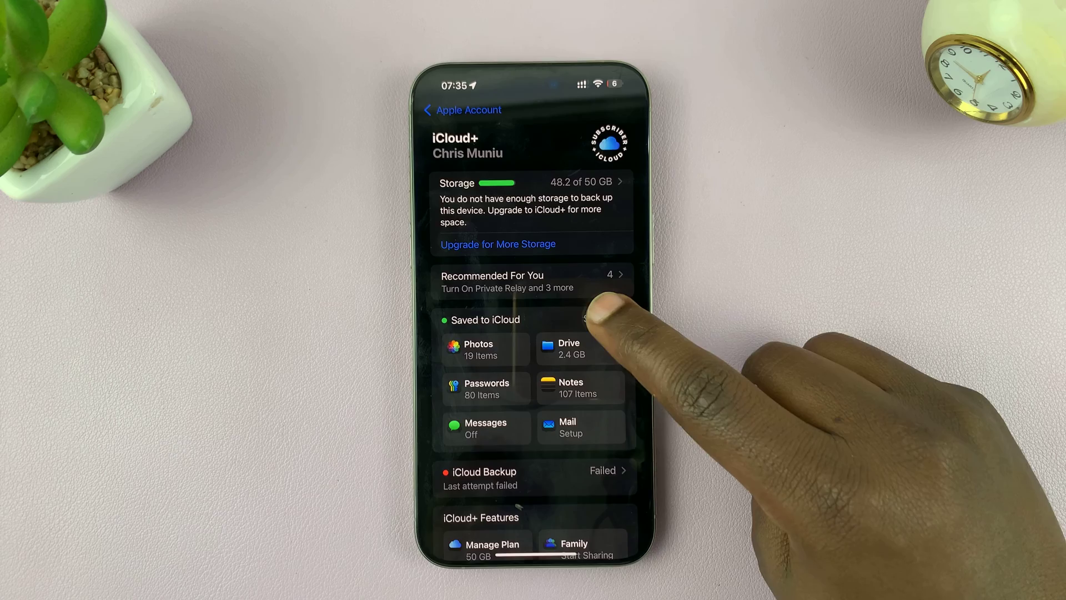
Step: Under See All, switch off Contacts syncing and choose Delete from My iPhone
{"action": "left_click", "coordinate": [627, 321]}
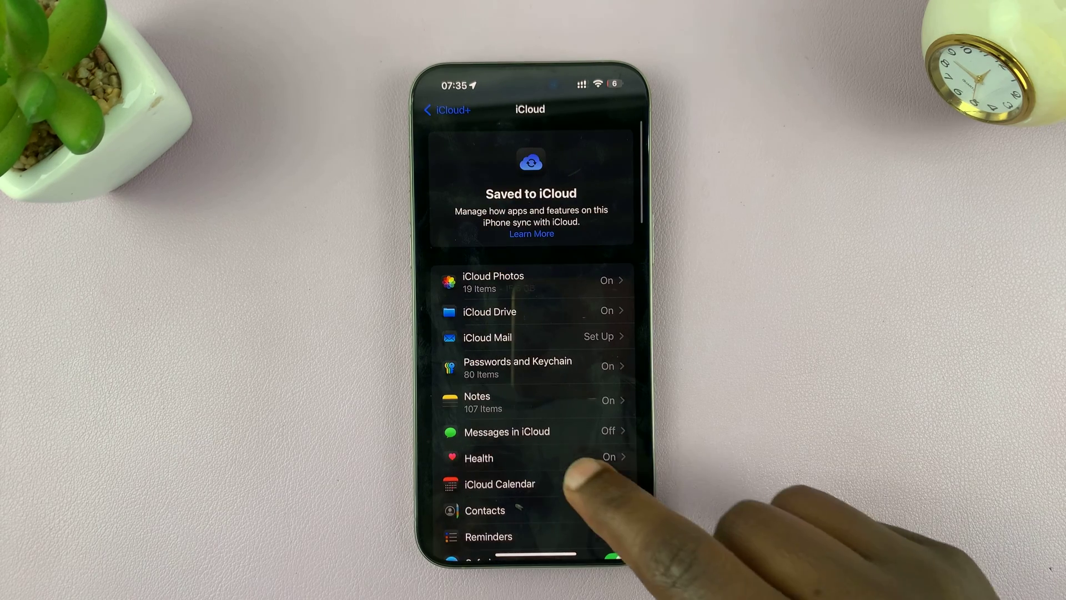
{"action": "scroll", "coordinate": [568, 379], "scroll_direction": "down", "scroll_amount": 2}
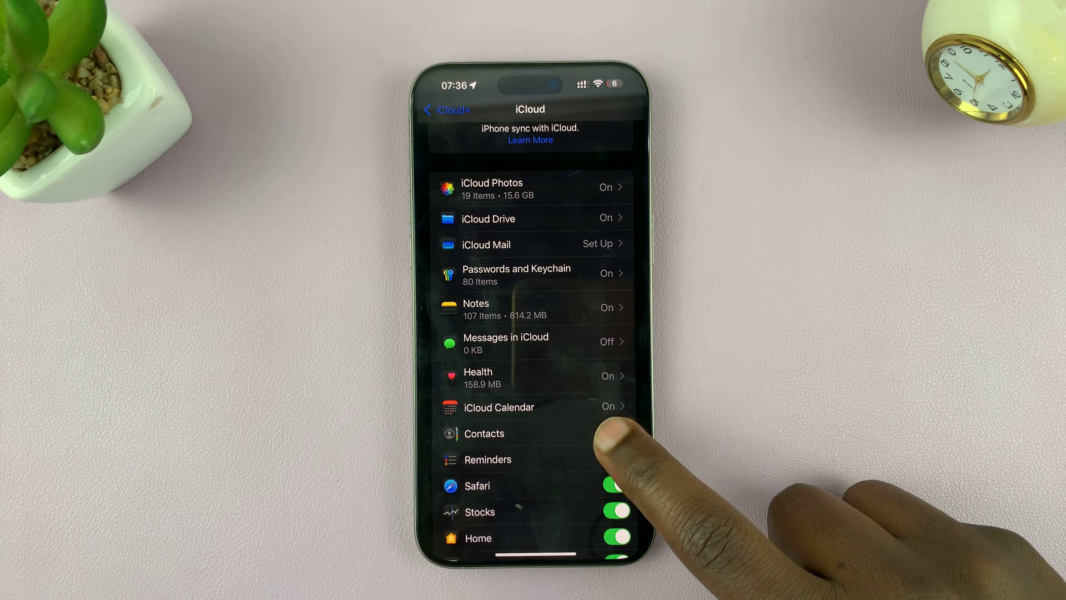
{"action": "left_click", "coordinate": [615, 433]}
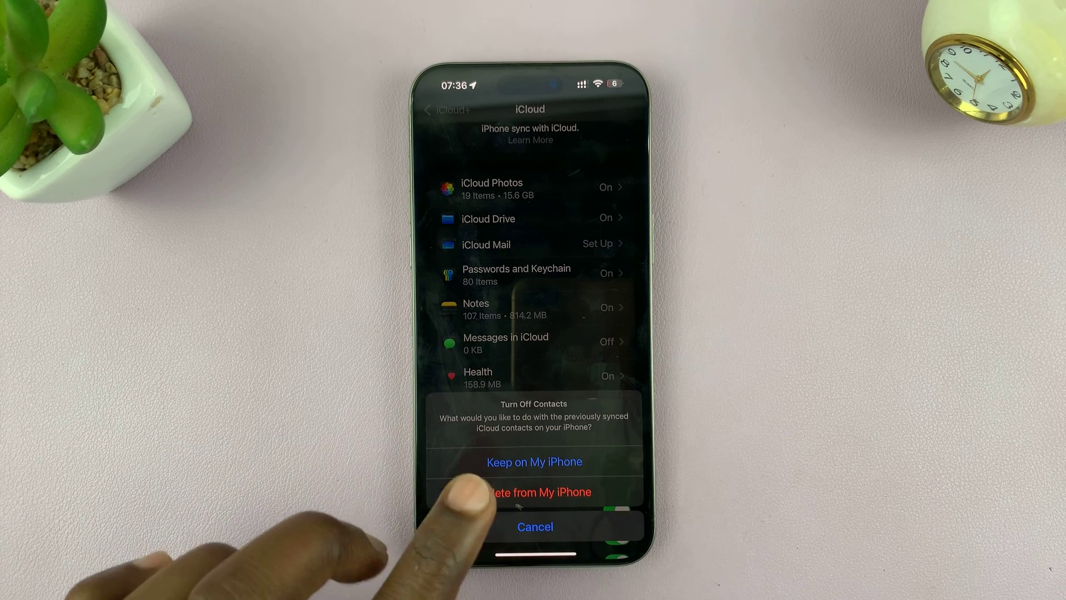
{"action": "left_click", "coordinate": [500, 493]}
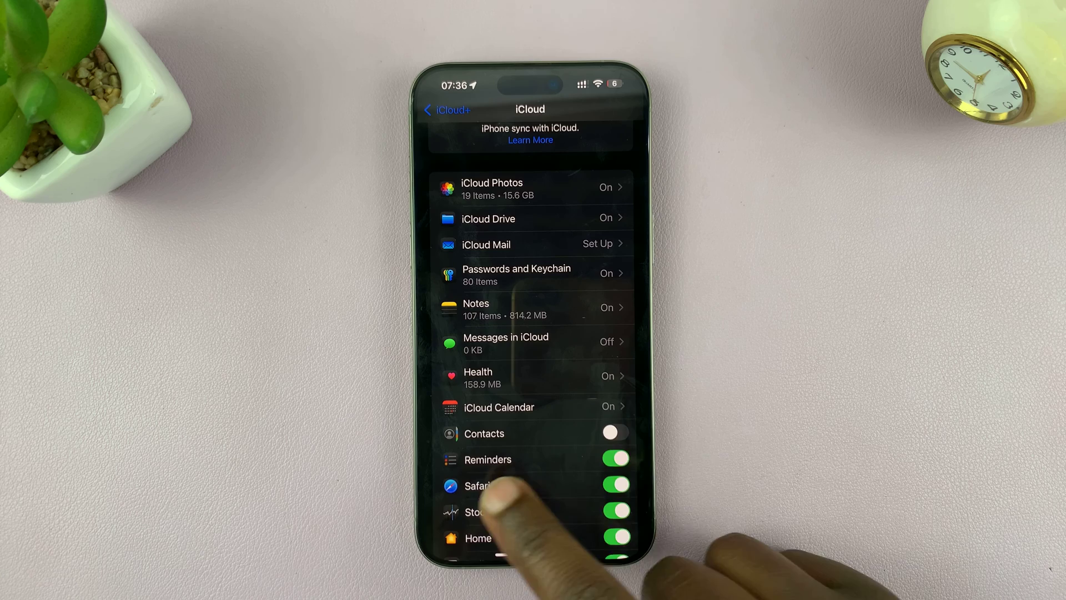
Step: Switch the iCloud Contacts toggle back on and go to the Home Screen
{"action": "left_click", "coordinate": [616, 432]}
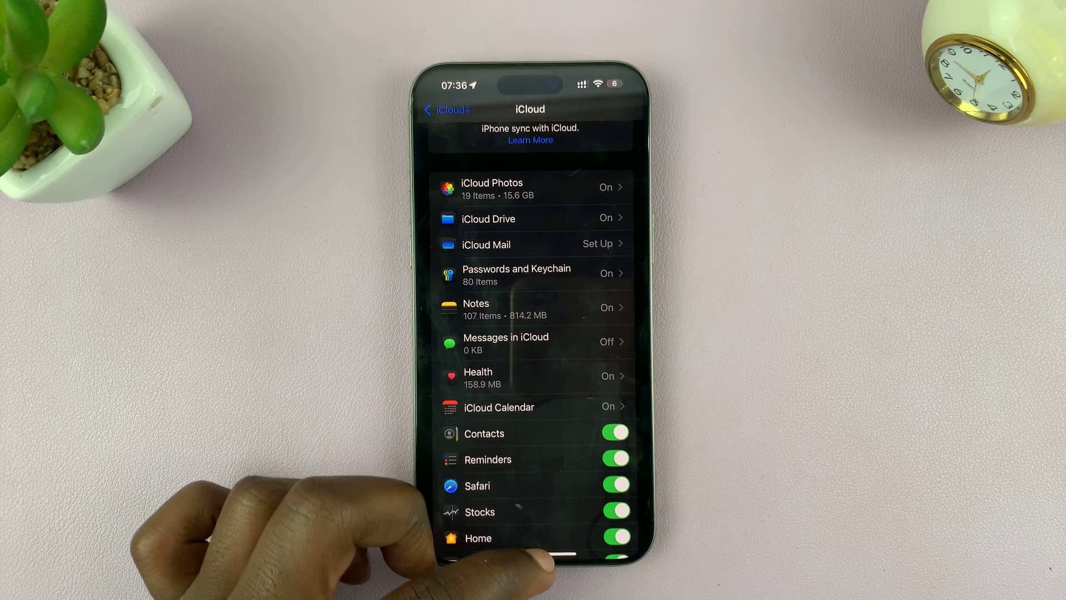
{"action": "left_click_drag", "start_coordinate": [533, 553], "coordinate": [533, 375]}
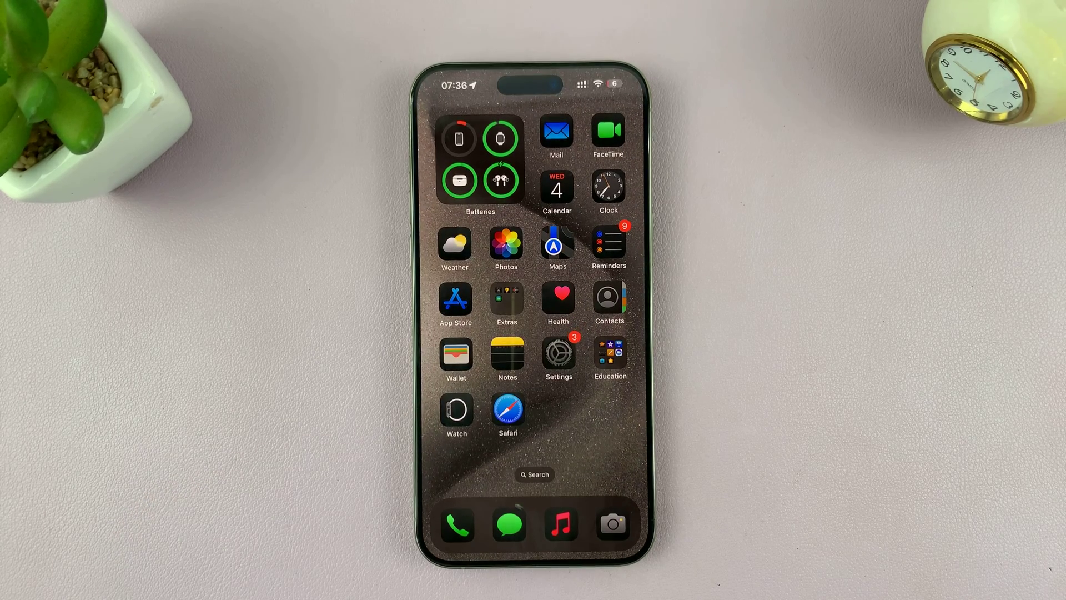